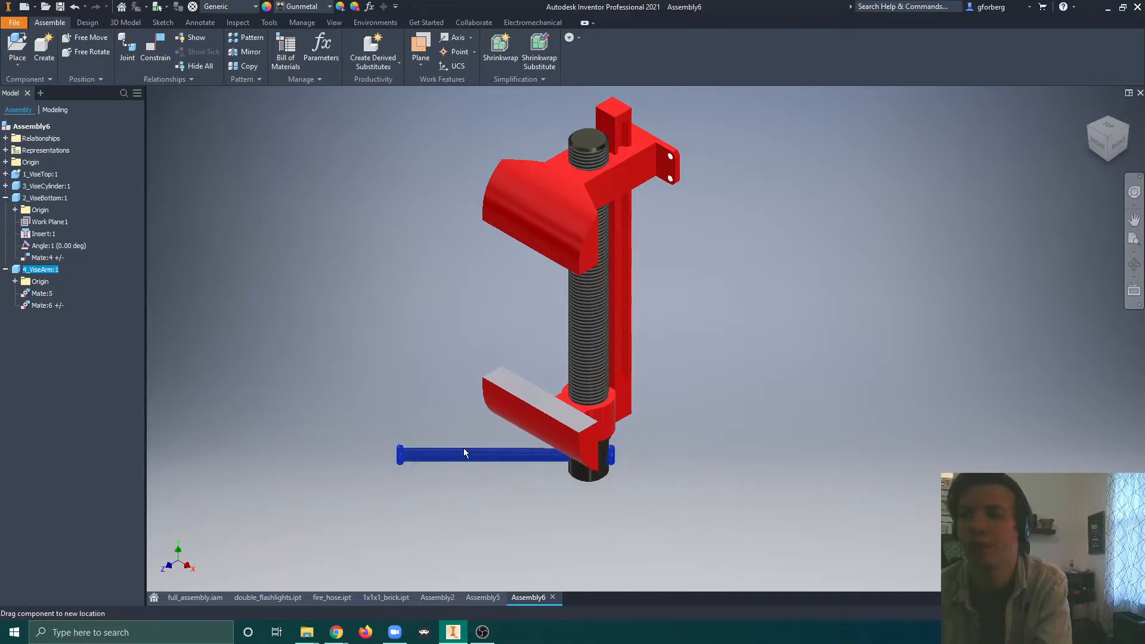
Step: In full_assembly, play the drive animation of the mate between the two jaw faces (Mate:3), then cancel the drive
left_click_drag(619, 407, 622, 316)
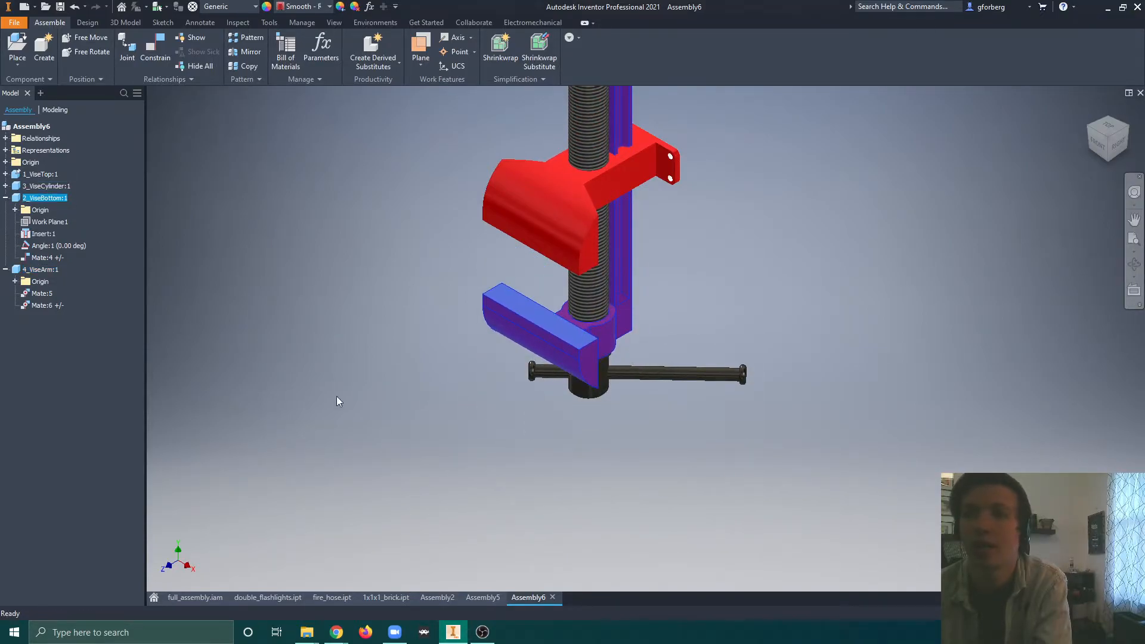
left_click(204, 598)
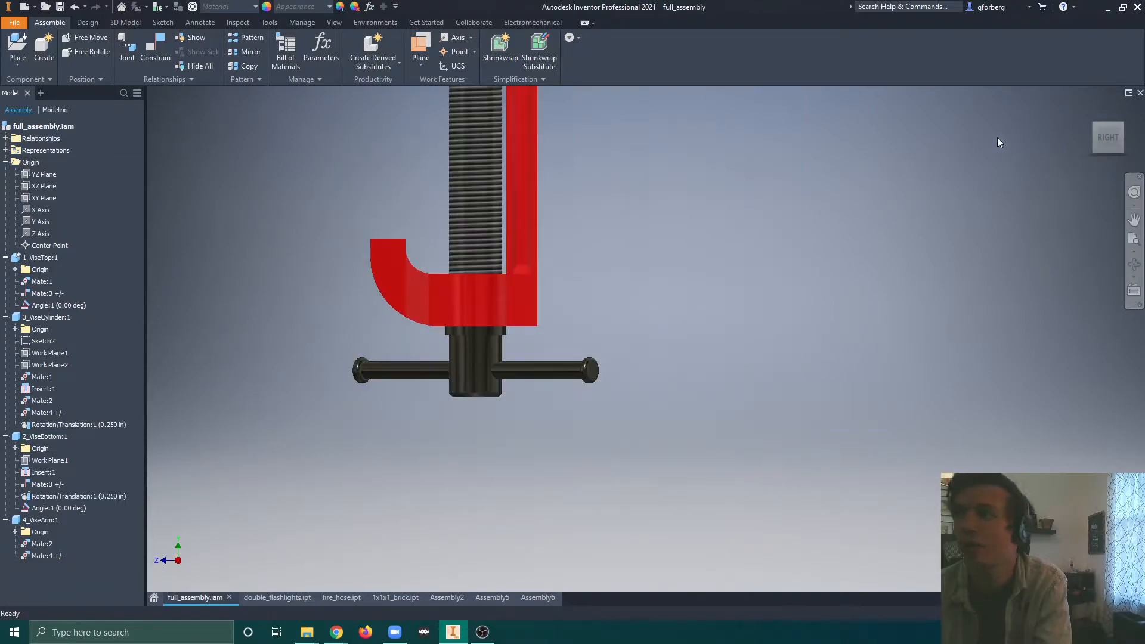
left_click(1092, 111)
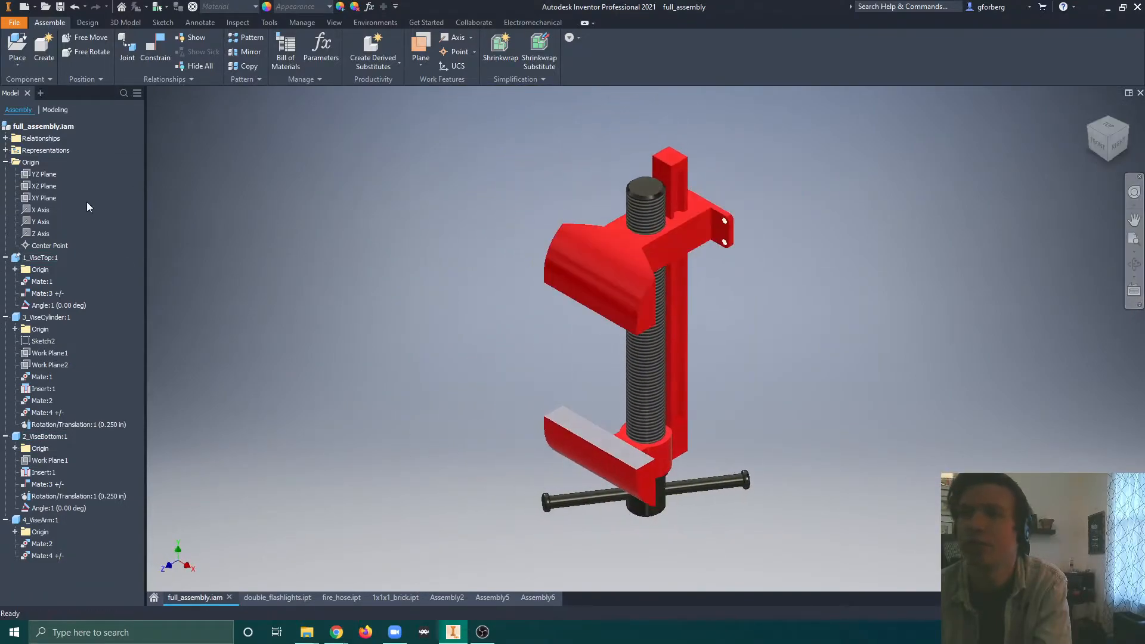
right_click(41, 295)
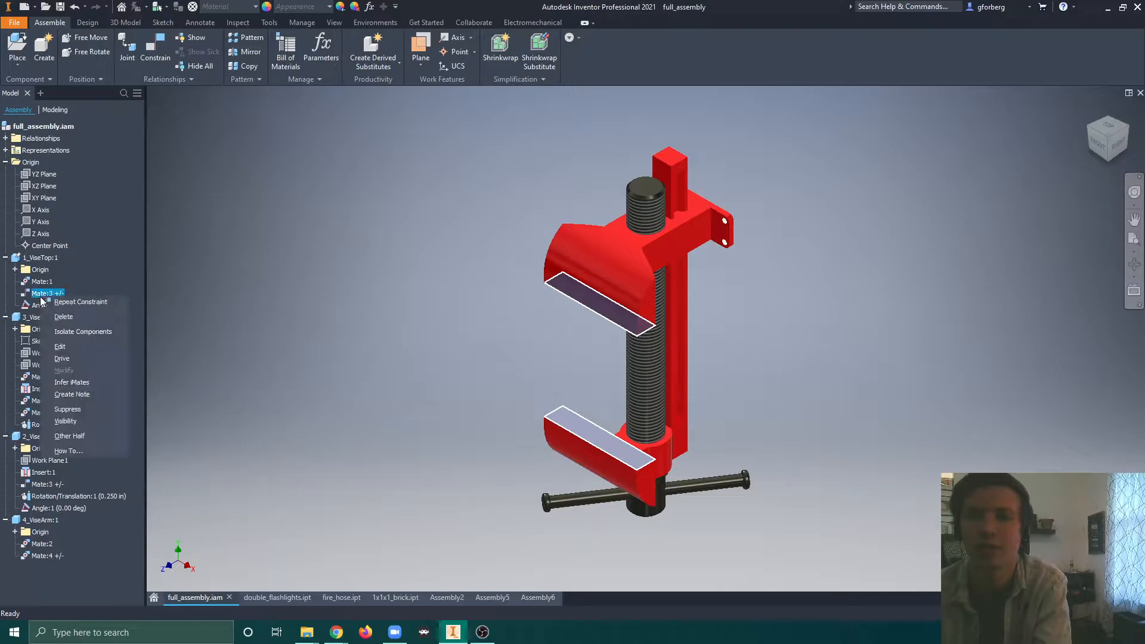
left_click(62, 359)
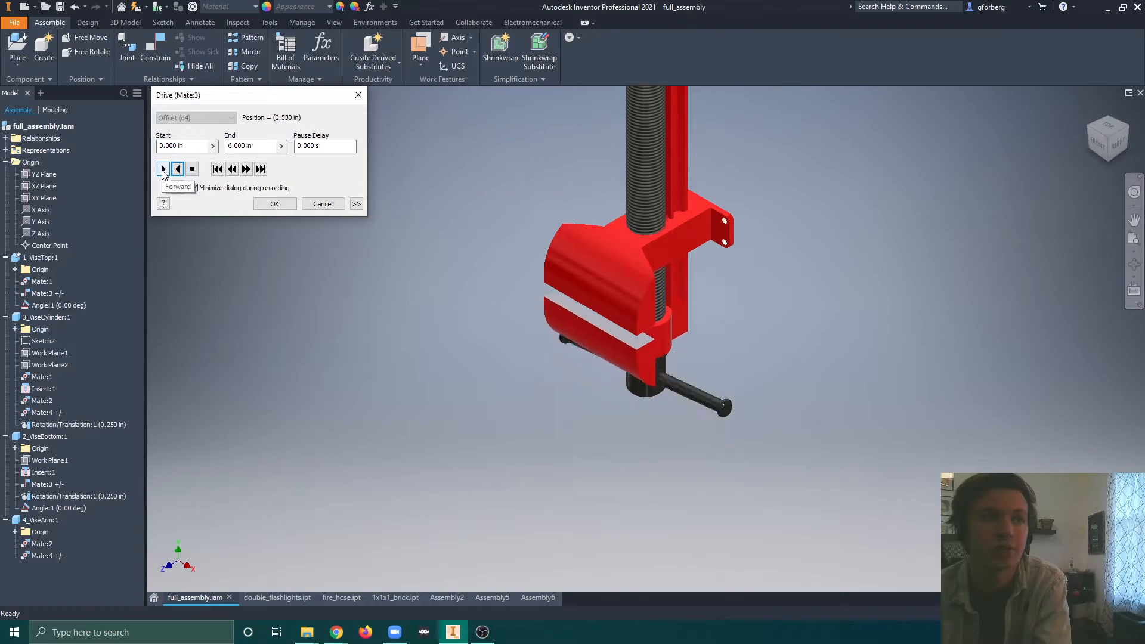
left_click(163, 169)
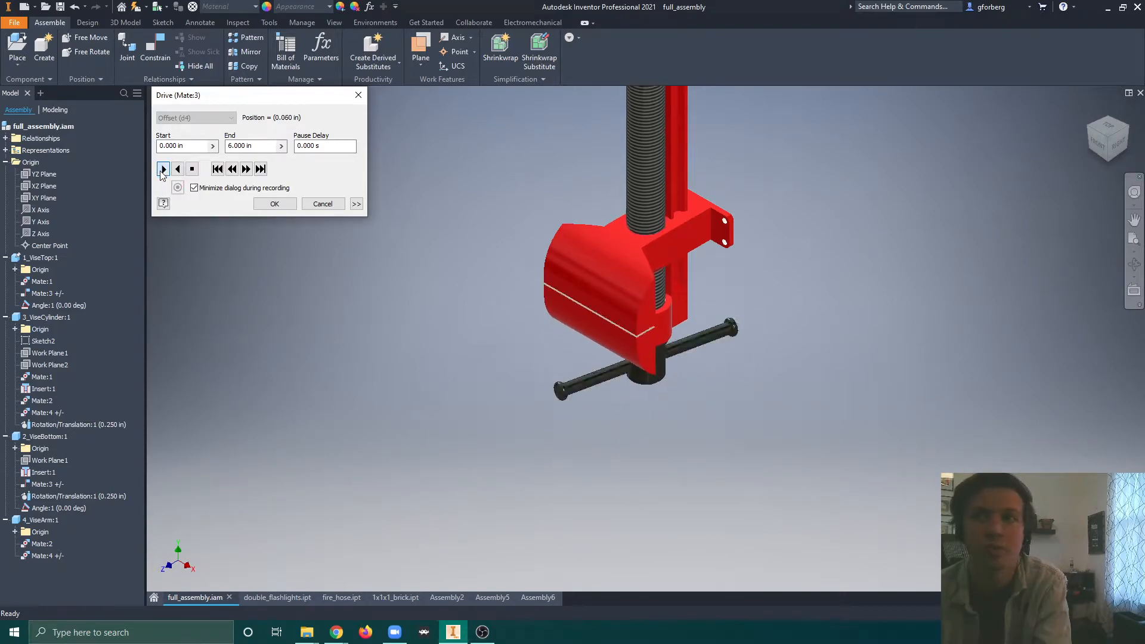
left_click(322, 203)
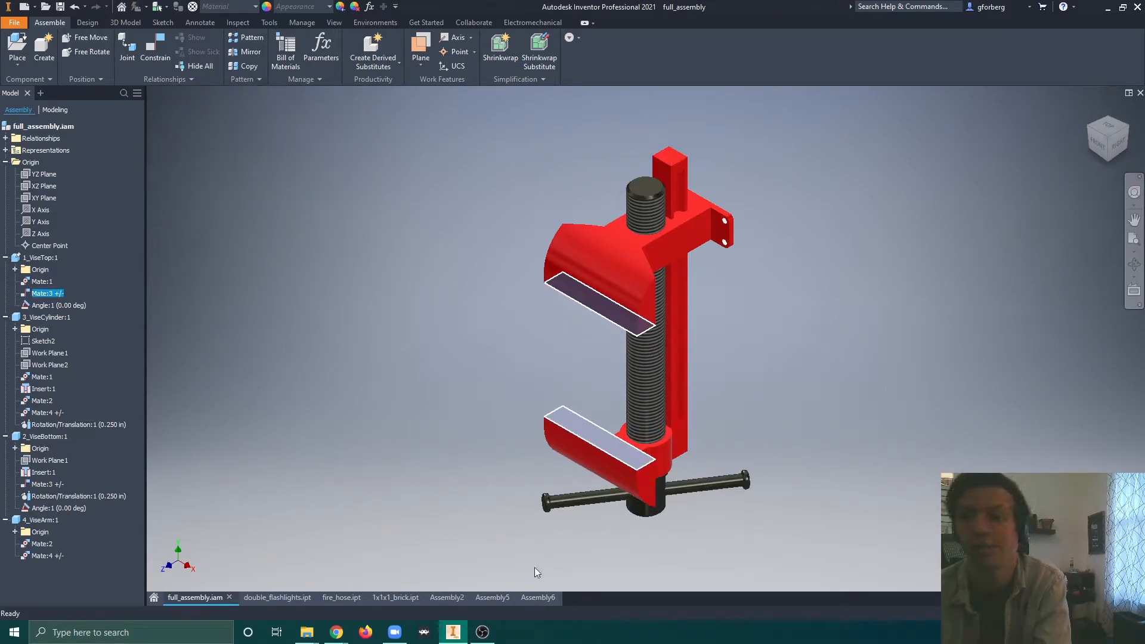
Step: In Assembly6, add a rotation-translation motion constraint from the threaded cylinder to the lower jaw's top face with a distance of .25 in
left_click(531, 597)
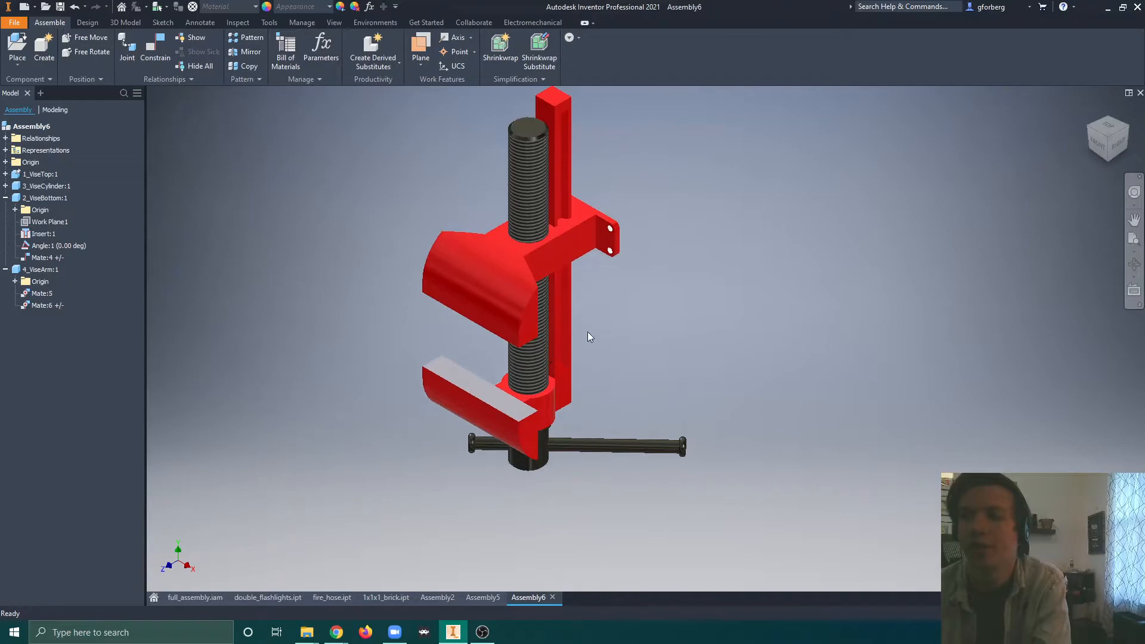
left_click(155, 48)
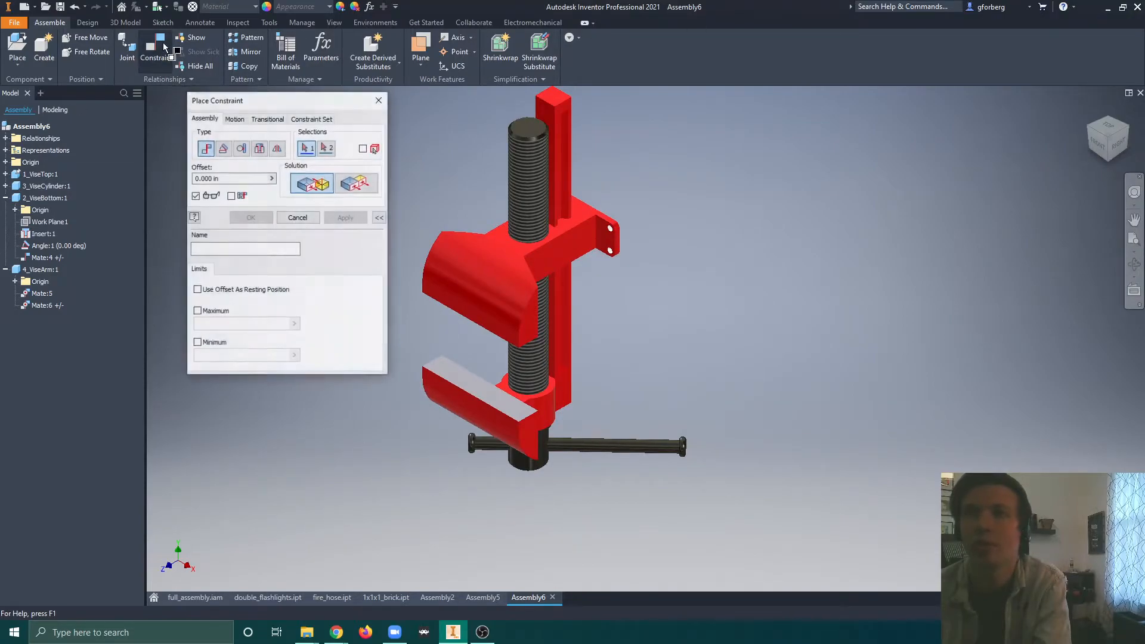
left_click(235, 120)
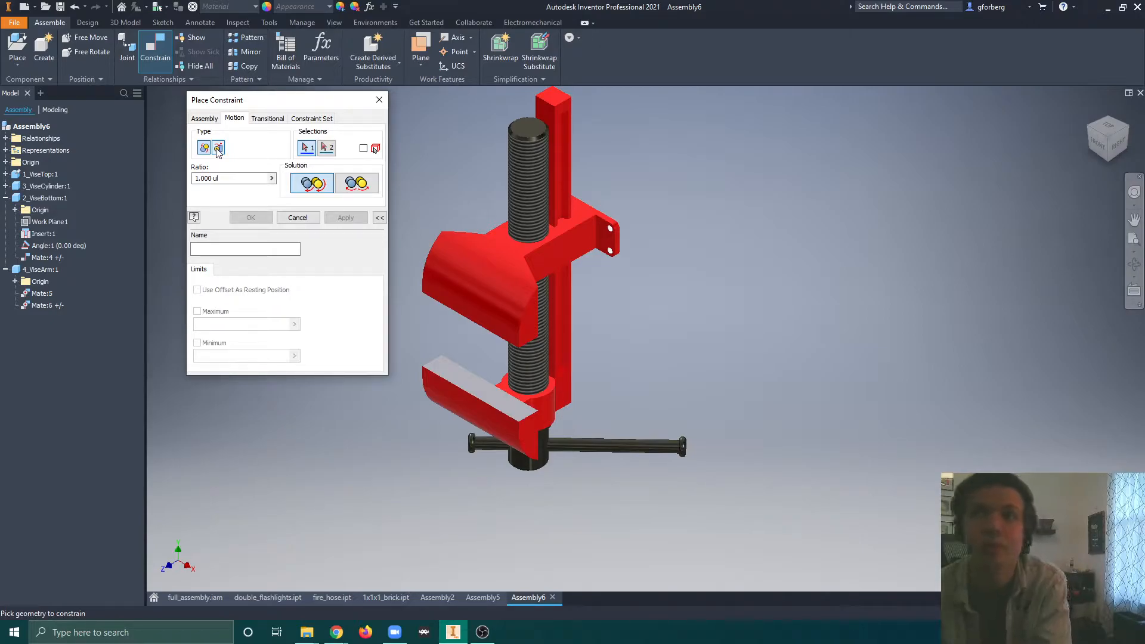
left_click(218, 148)
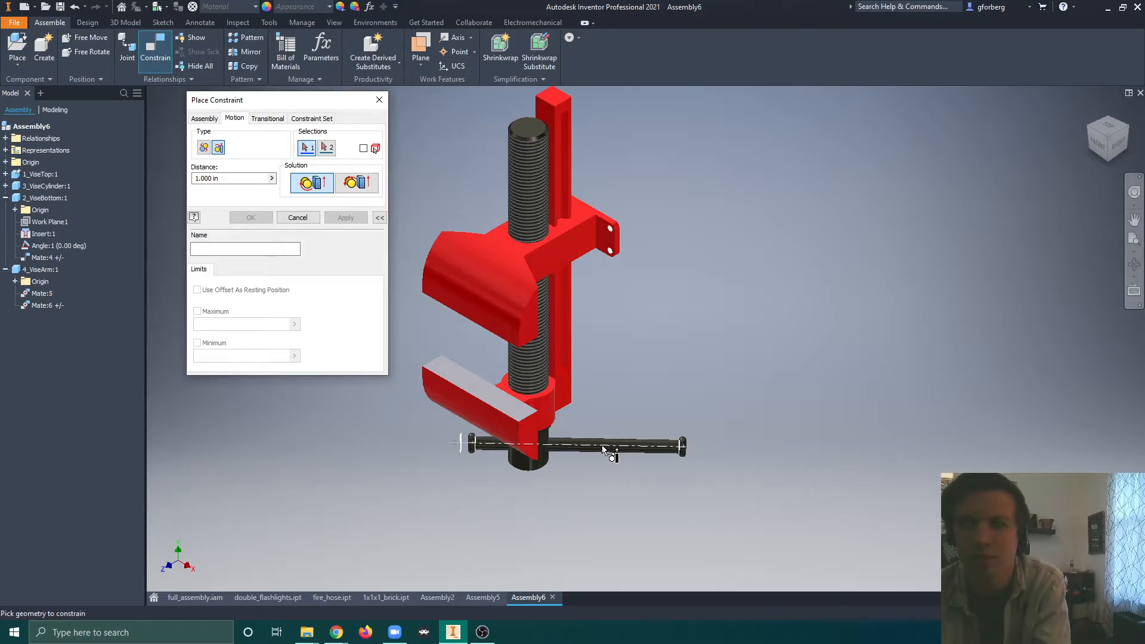
left_click(532, 373)
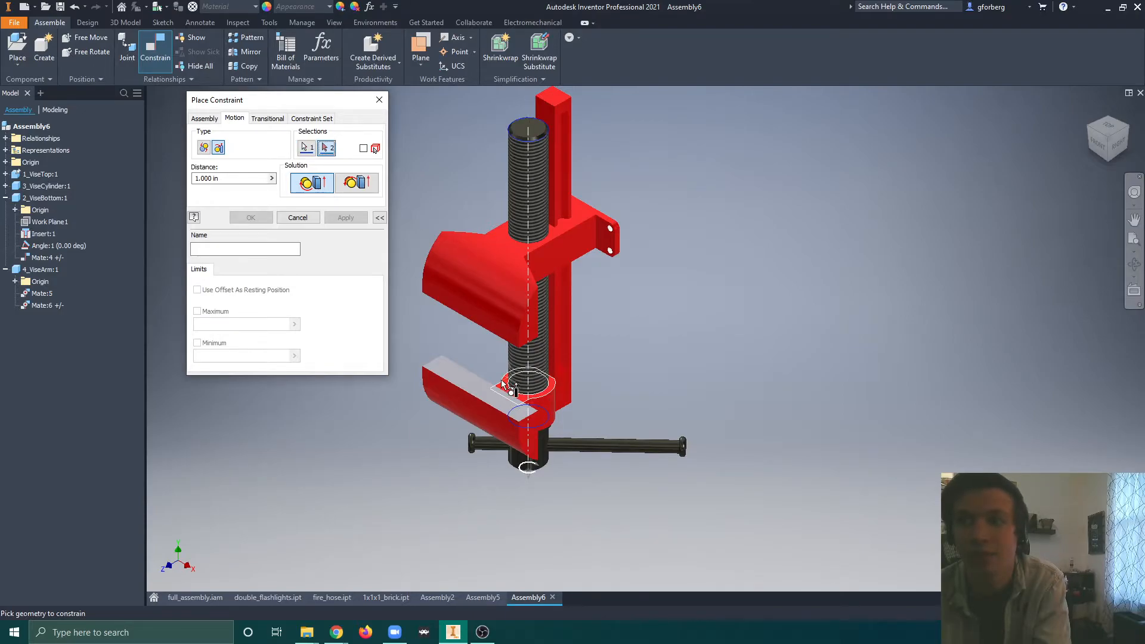
left_click(469, 382)
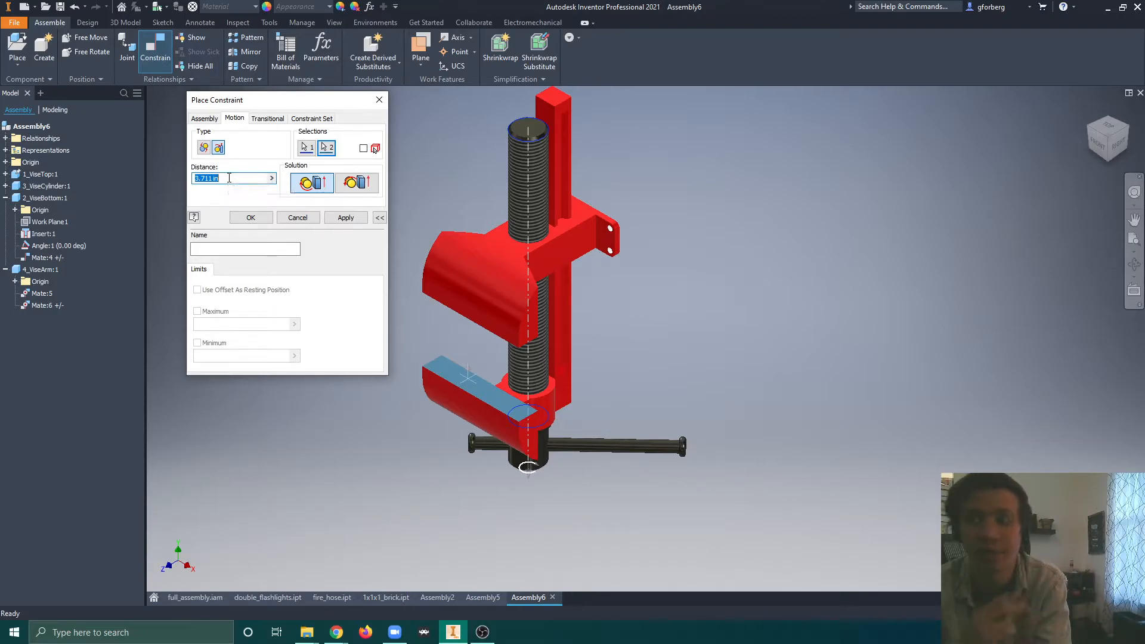
type(".25")
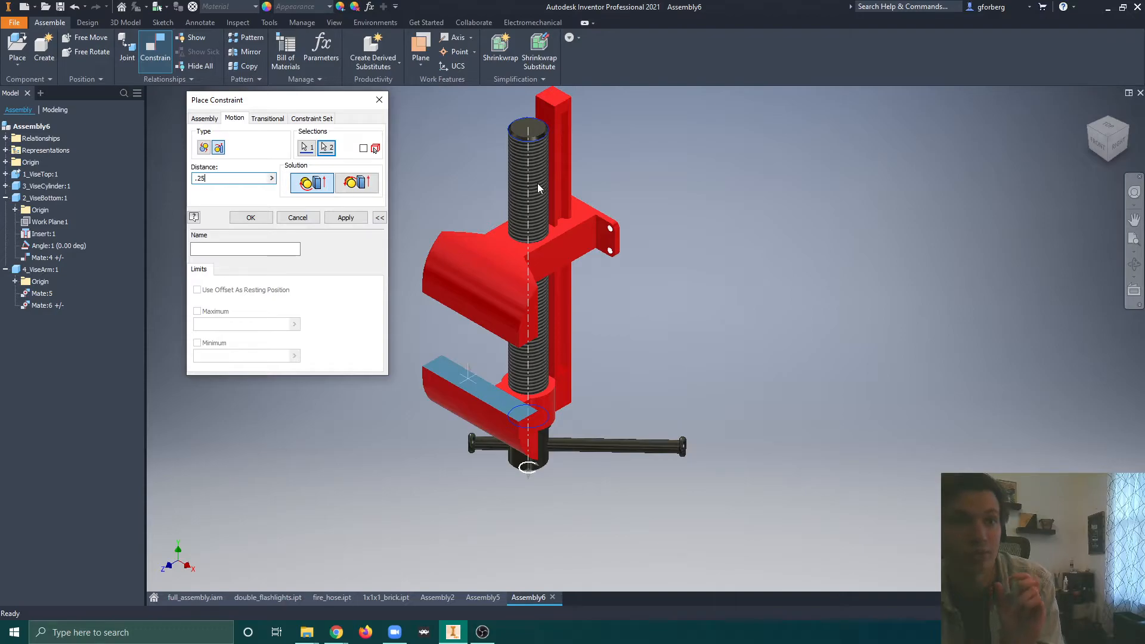
left_click(340, 220)
left_click(380, 99)
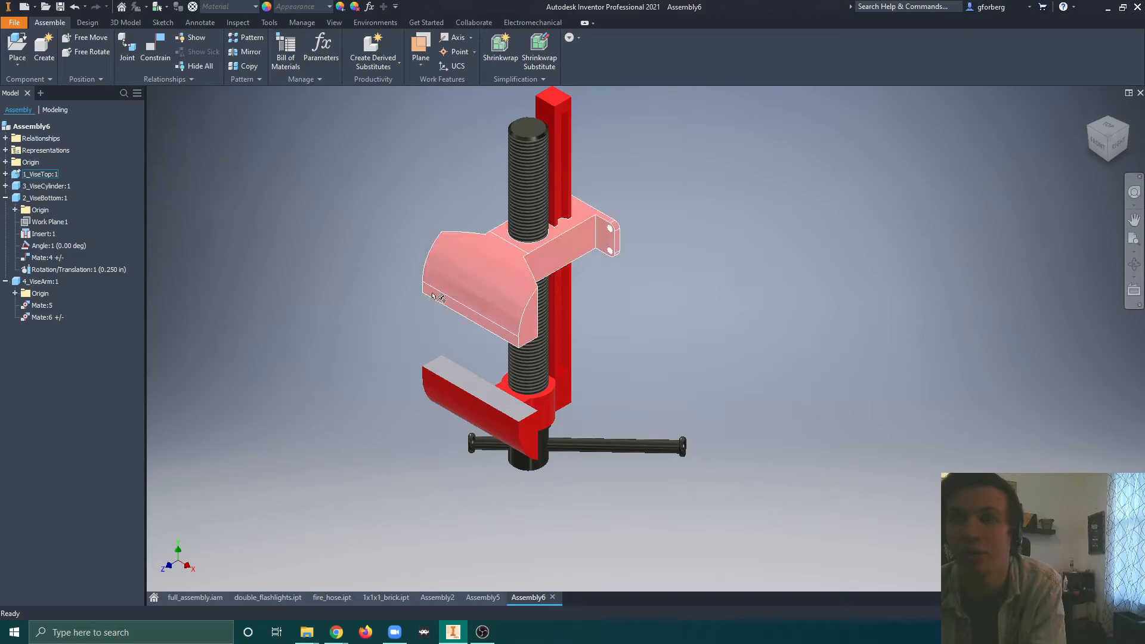
Step: Test the motion constraint by moving the lower jaw of the vise along the screw
left_click_drag(477, 411, 485, 464)
middle_click_drag(647, 416, 642, 342)
scroll(640, 346, "down", 3)
left_click_drag(558, 382, 505, 412)
mouse_move(556, 374)
left_mouse_down()
mouse_move(548, 304)
mouse_move(545, 396)
mouse_move(553, 275)
mouse_move(553, 357)
left_mouse_up()
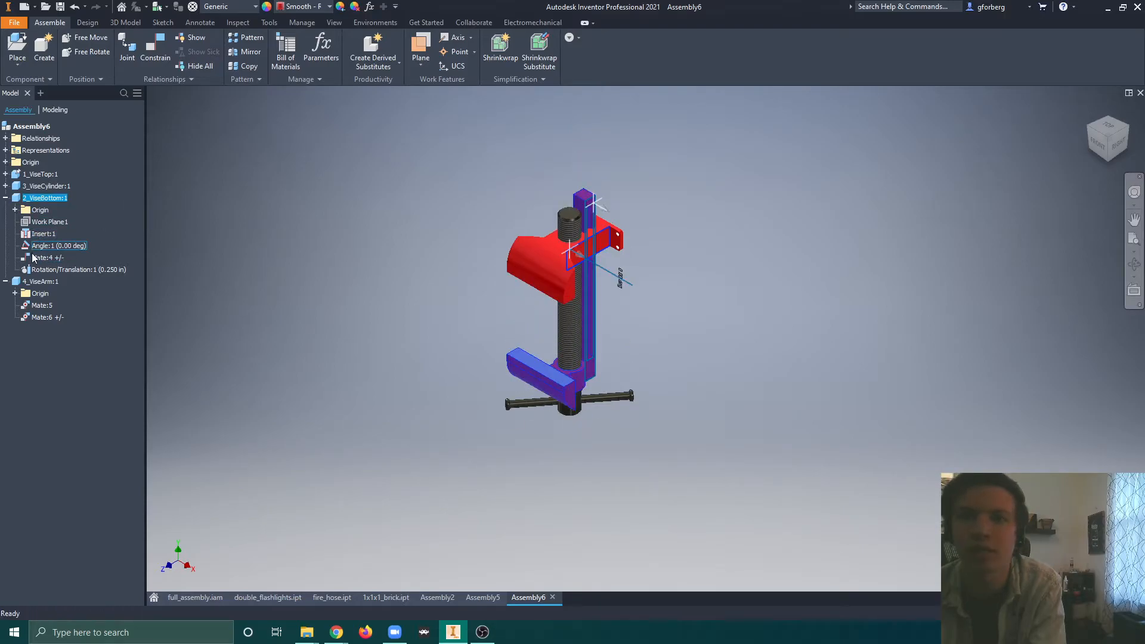
left_click(438, 340)
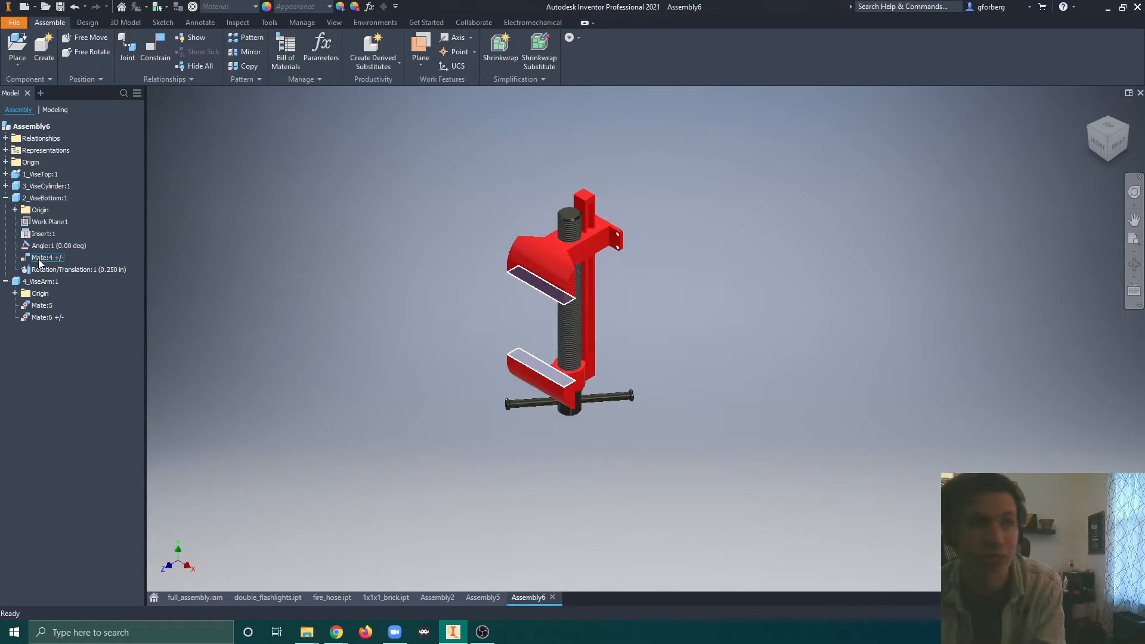
Step: Drive the mate between the jaw faces (Mate:4) forward and in reverse several times between 0 and 6.250 in
right_click(39, 262)
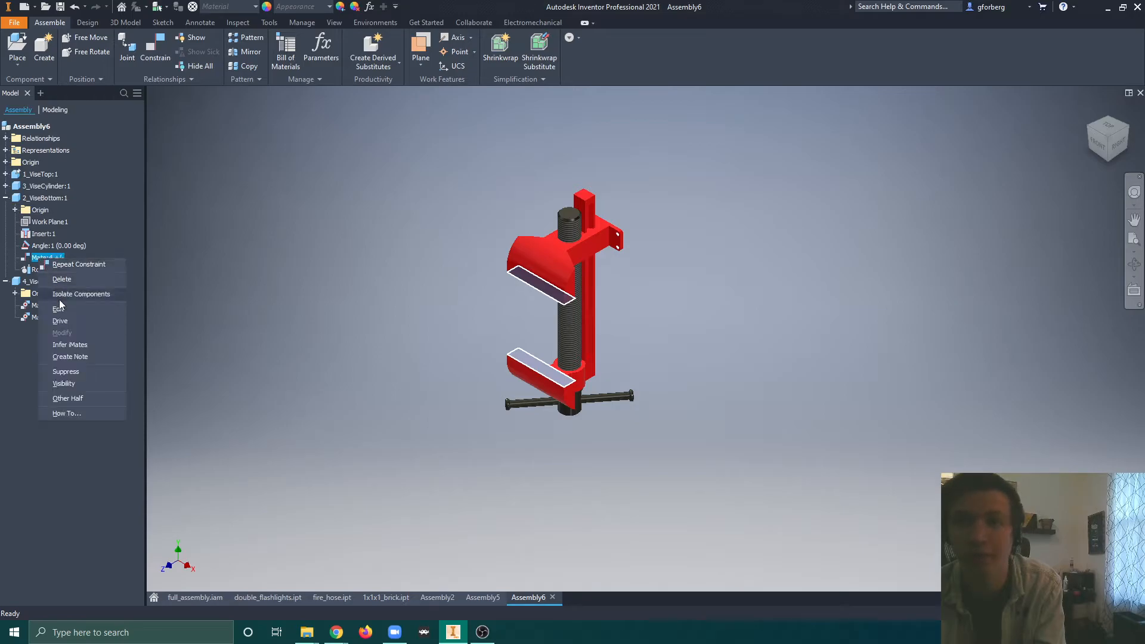
left_click(60, 321)
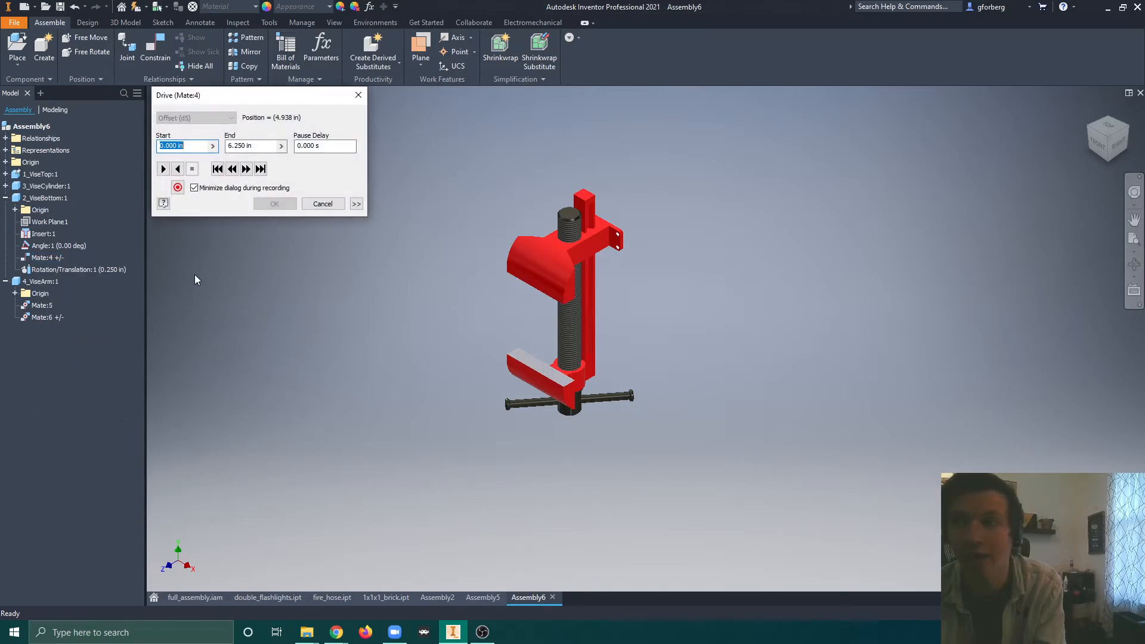
left_click(163, 169)
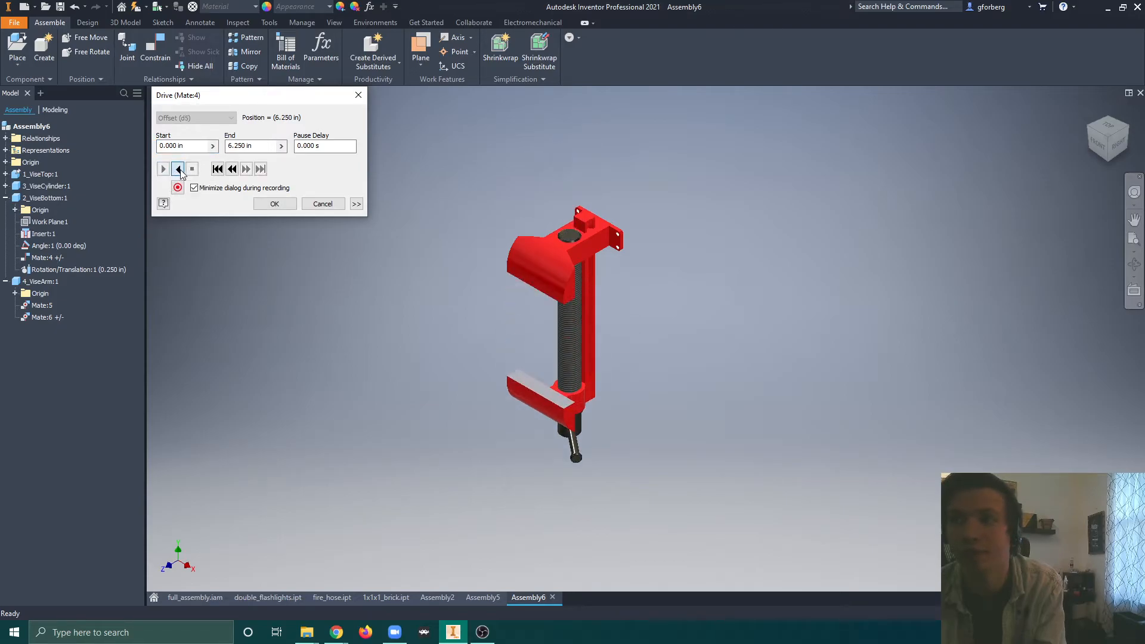
left_click(181, 174)
left_click(164, 171)
left_click(178, 172)
left_click(164, 170)
left_click(177, 170)
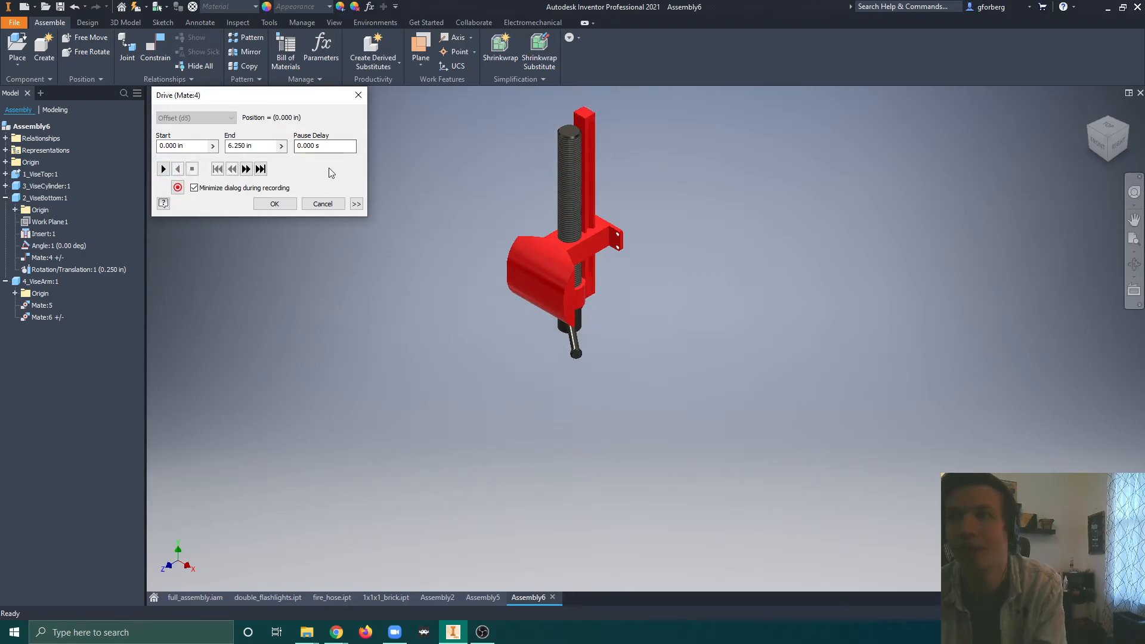
Step: Set the drive increment to .0100 in, play the jaw motion forward and in reverse, and accept the drive
left_click(356, 204)
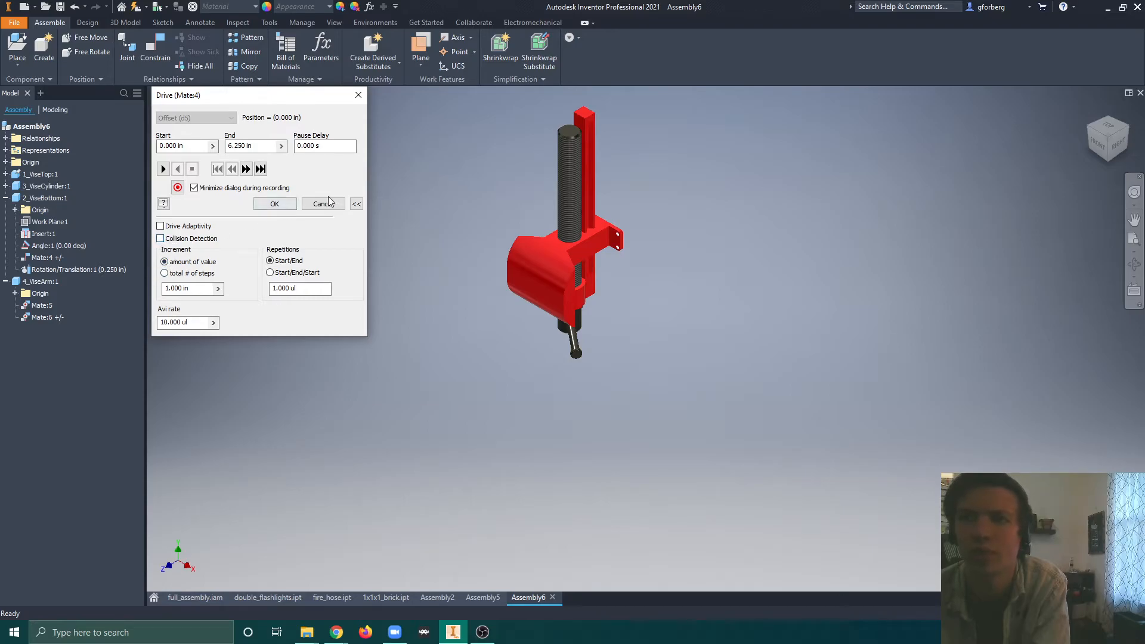
left_click(356, 204)
left_click(356, 204)
left_click(172, 285)
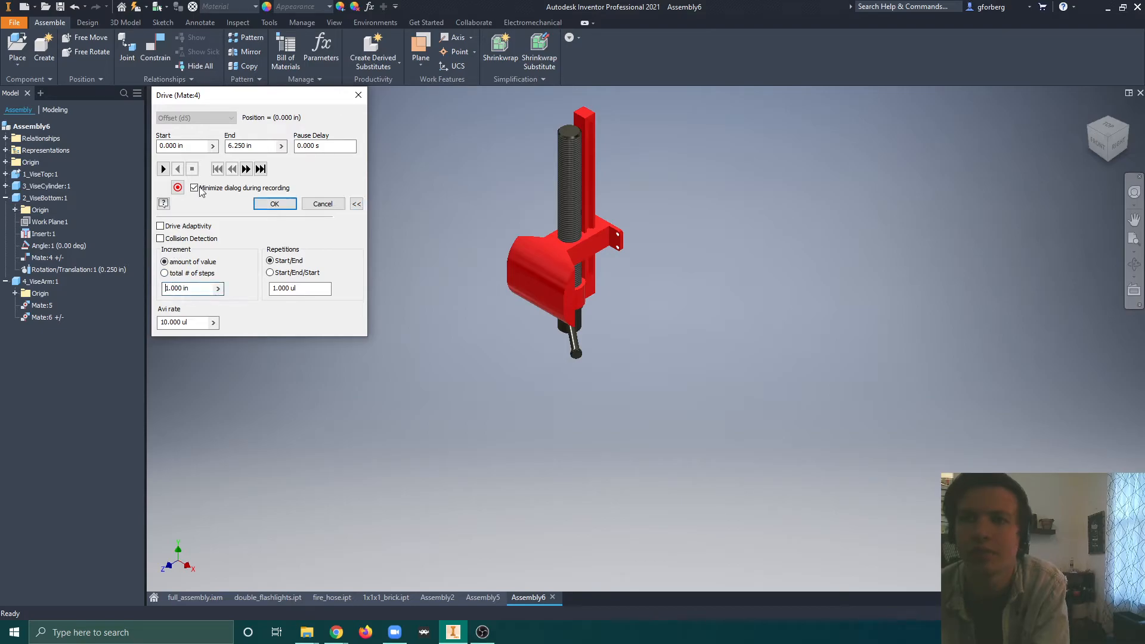
key("BackSpace")
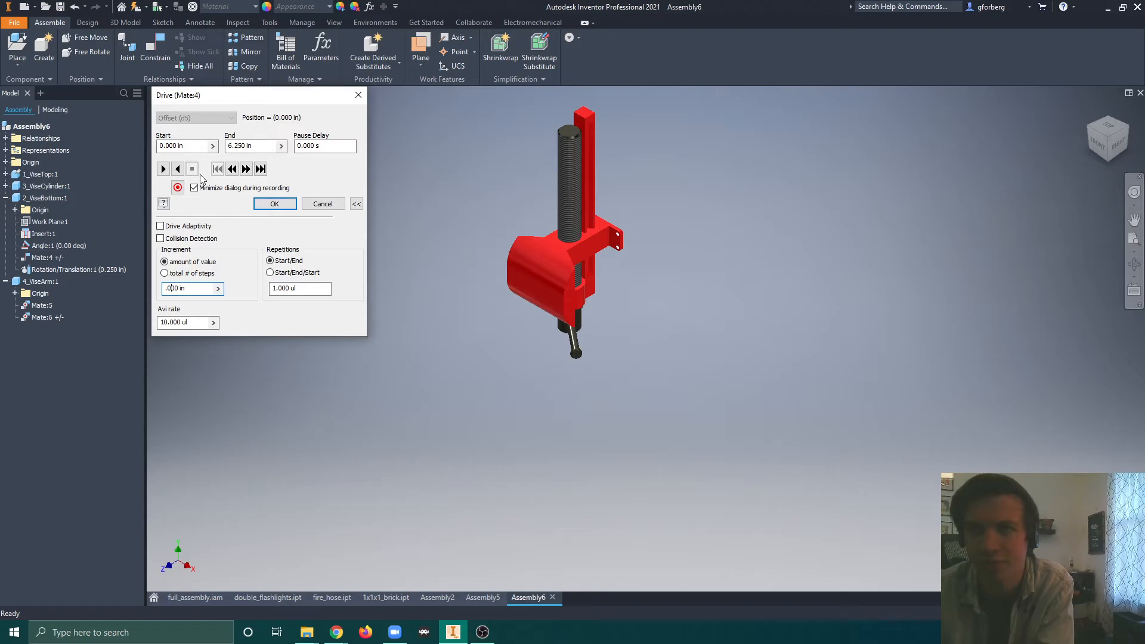
left_click(164, 169)
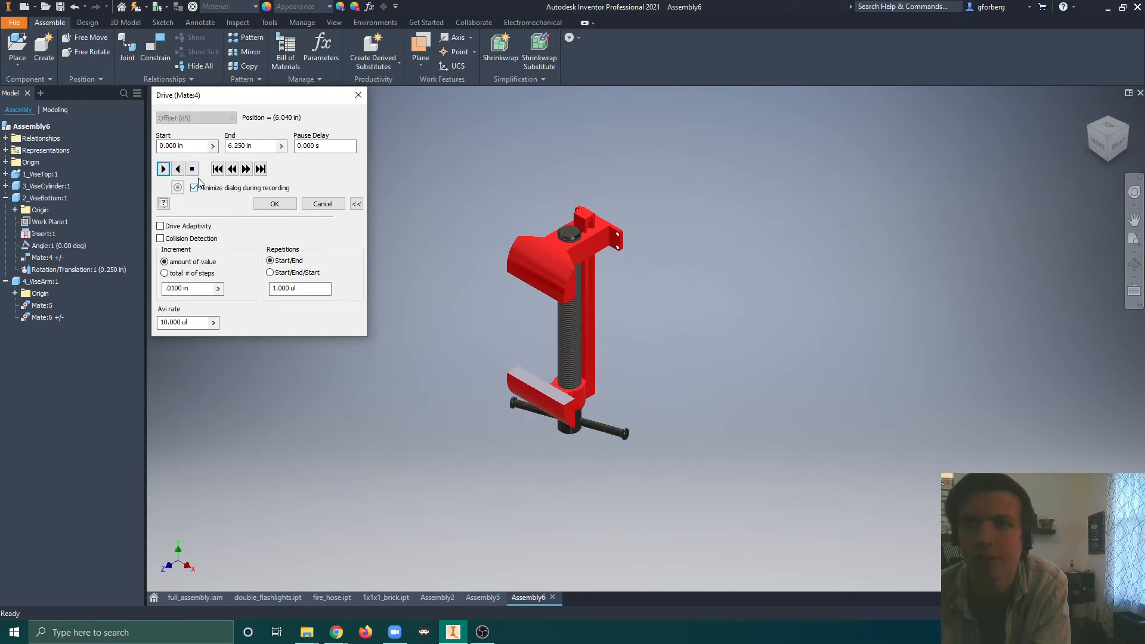
left_click(178, 170)
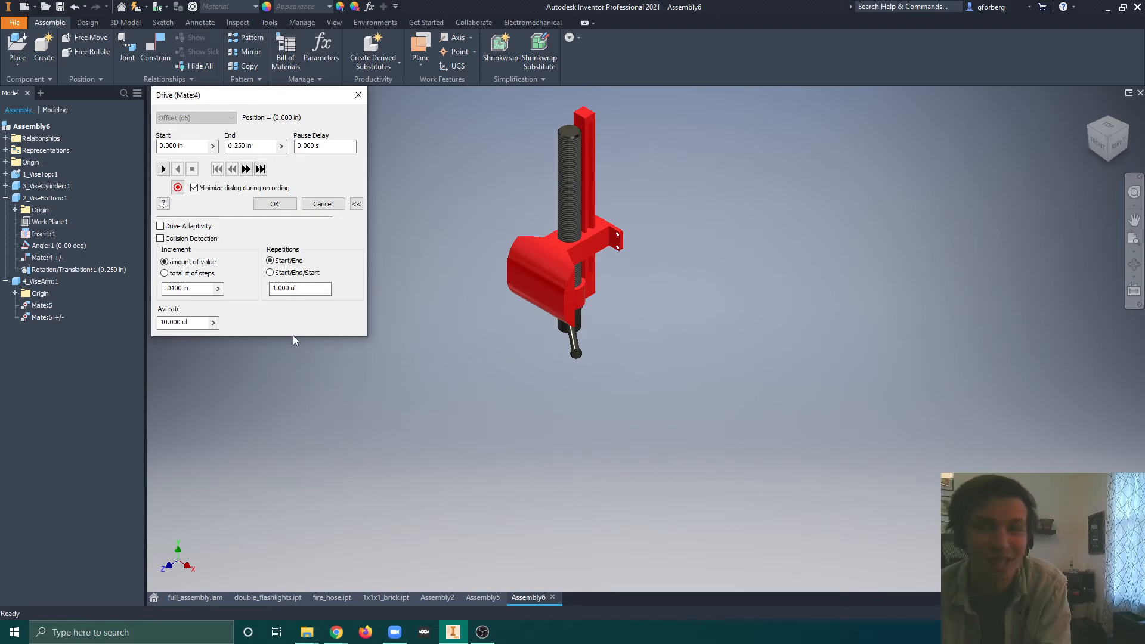
left_click(264, 205)
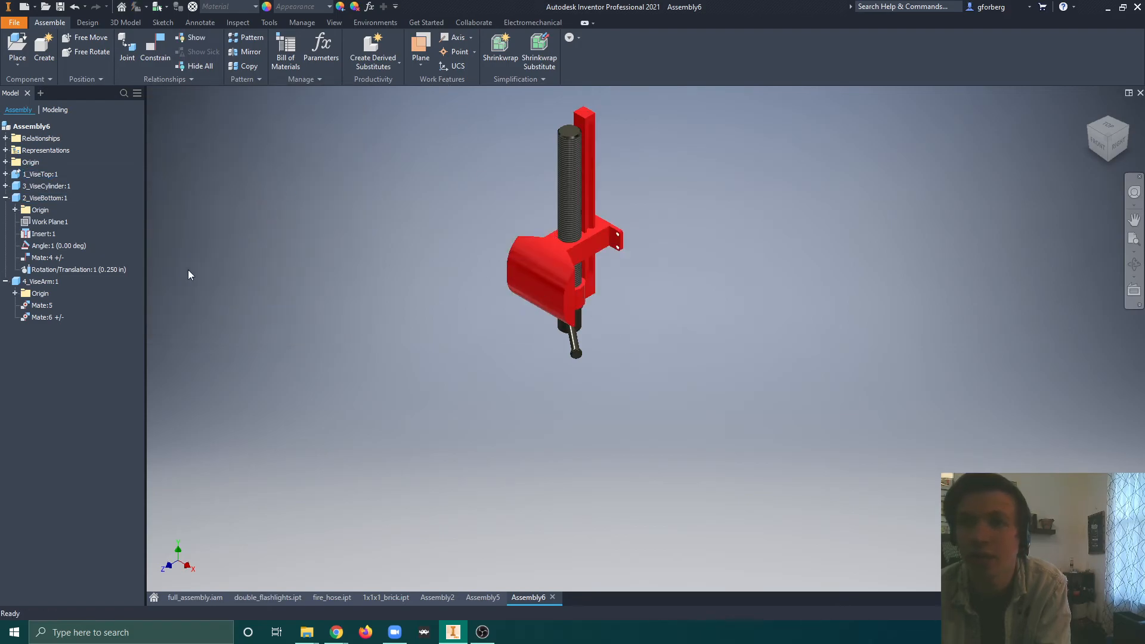
Step: Reopen the drive settings of the mate between the jaw faces (Mate:4) and play the motion forward
right_click(42, 259)
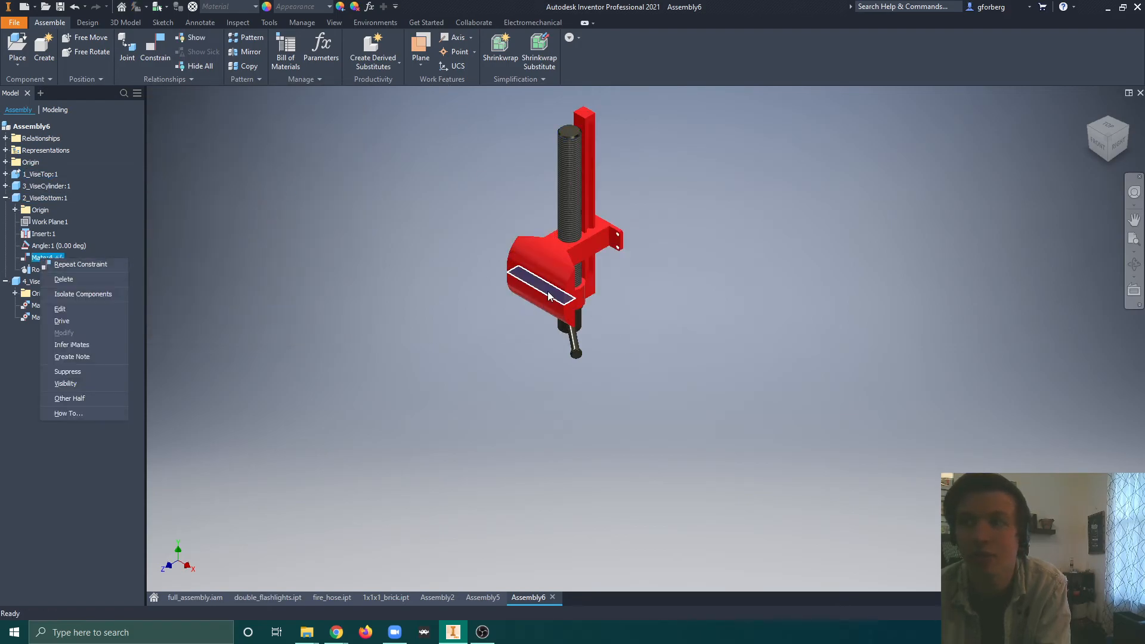
left_click(84, 319)
left_click(163, 169)
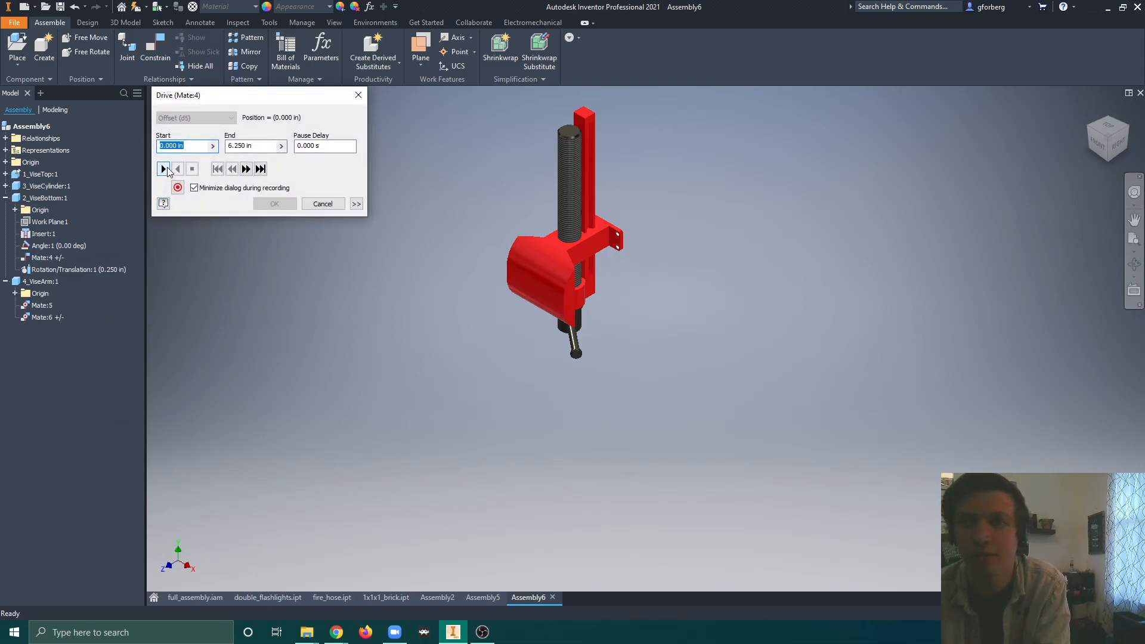